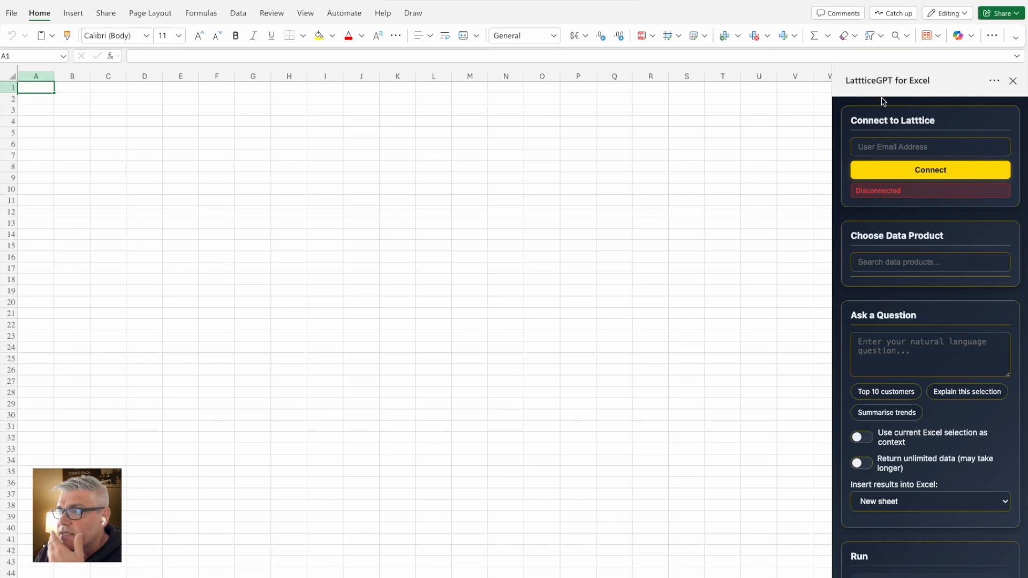
Enter the user's e-mail address in the LatticeGPT pane and connect to Lattice
{"action": "left_click", "coordinate": [886, 149]}
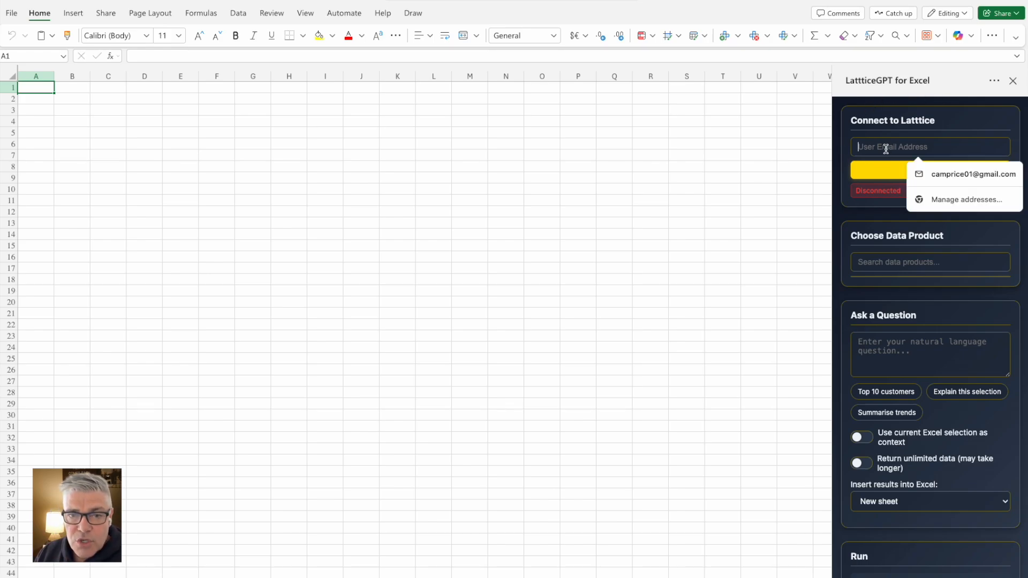
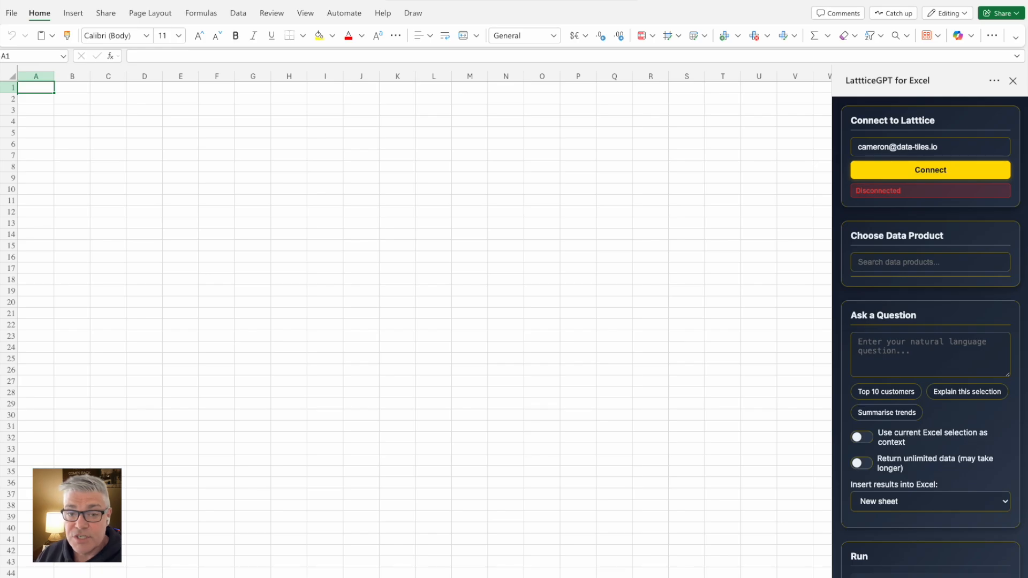
{"action": "left_click", "coordinate": [903, 170]}
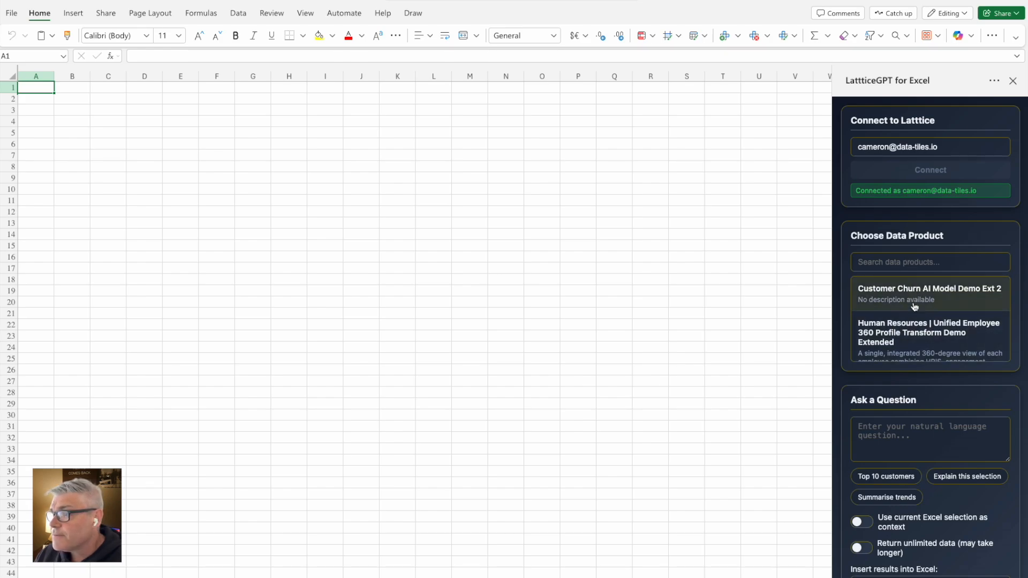
Pick Human Resources | ATS Applications from the Choose Data Product list
{"action": "scroll", "coordinate": [905, 327], "scroll_direction": "down", "scroll_amount": 3}
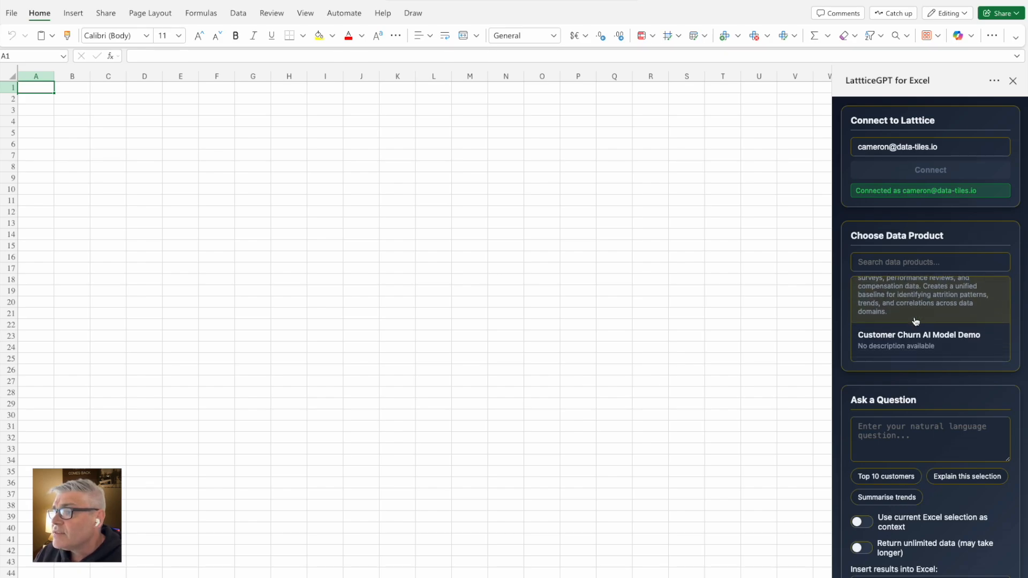
{"action": "scroll", "coordinate": [916, 321], "scroll_direction": "down", "scroll_amount": 5}
{"action": "scroll", "coordinate": [915, 321], "scroll_direction": "down", "scroll_amount": 1}
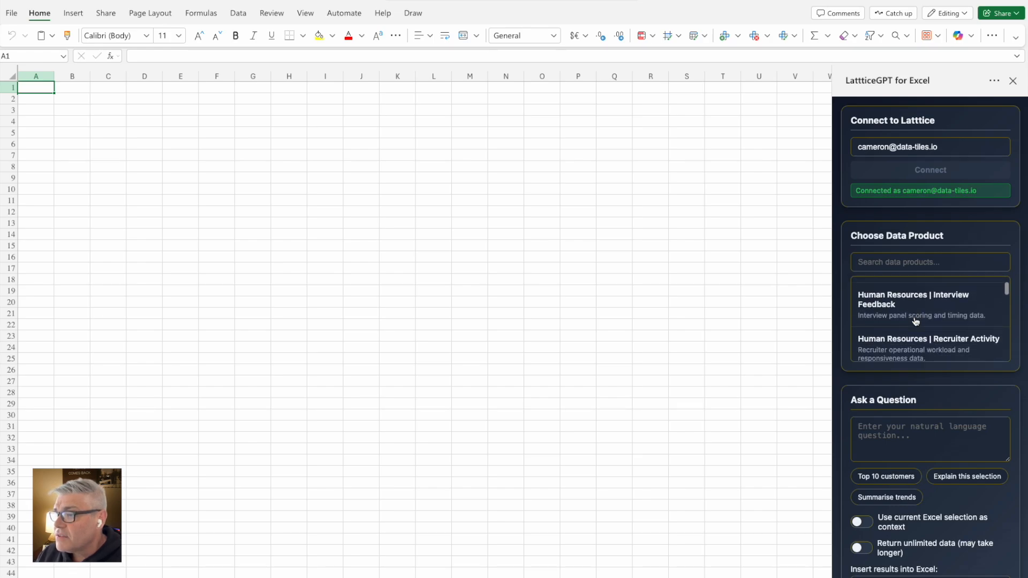
{"action": "scroll", "coordinate": [909, 313], "scroll_direction": "up", "scroll_amount": 10}
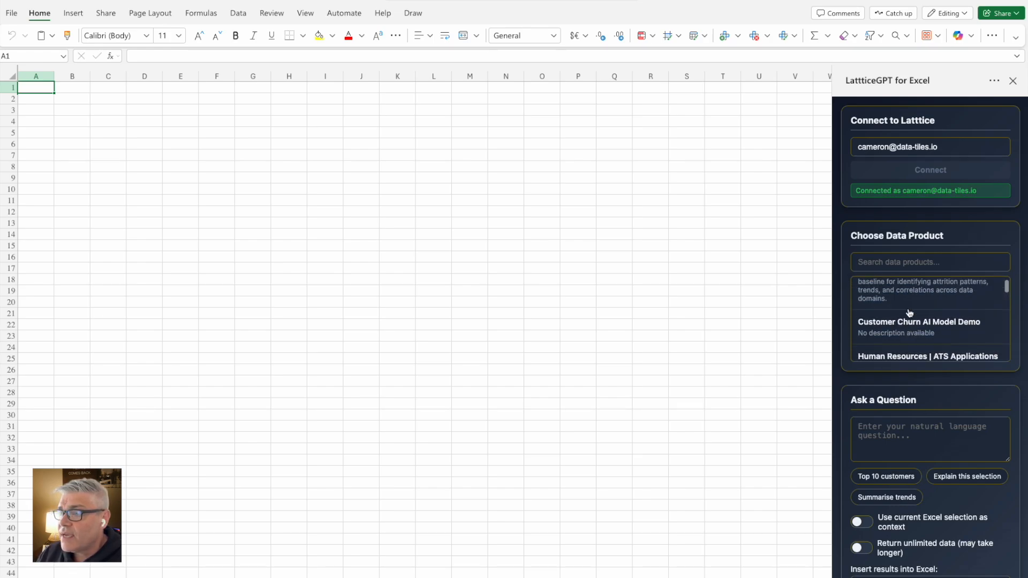
{"action": "scroll", "coordinate": [909, 313], "scroll_direction": "up", "scroll_amount": 1}
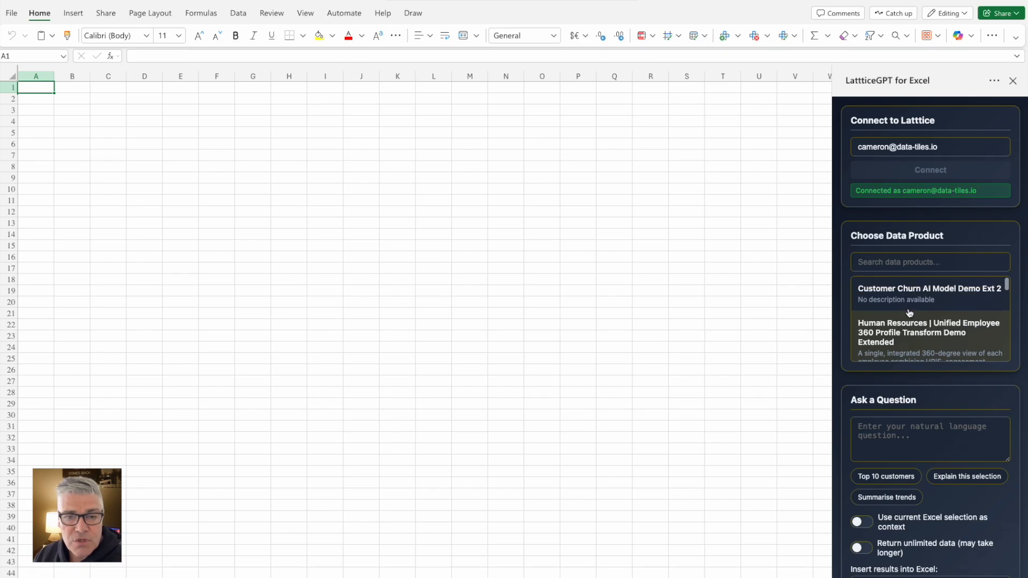
{"action": "scroll", "coordinate": [909, 314], "scroll_direction": "down", "scroll_amount": 2}
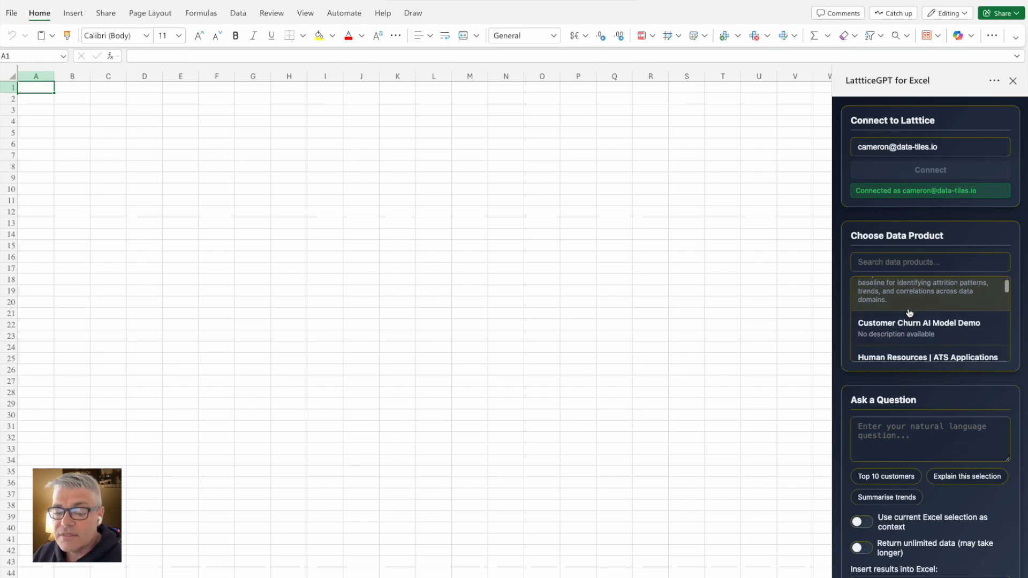
{"action": "scroll", "coordinate": [910, 313], "scroll_direction": "up", "scroll_amount": 2}
{"action": "scroll", "coordinate": [909, 313], "scroll_direction": "down", "scroll_amount": 3}
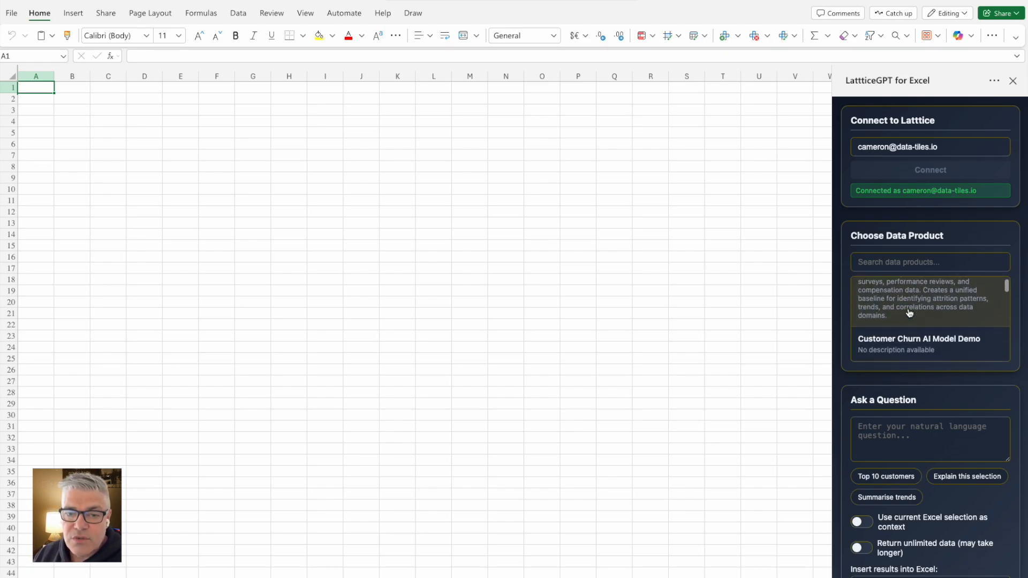
{"action": "scroll", "coordinate": [909, 313], "scroll_direction": "down", "scroll_amount": 2}
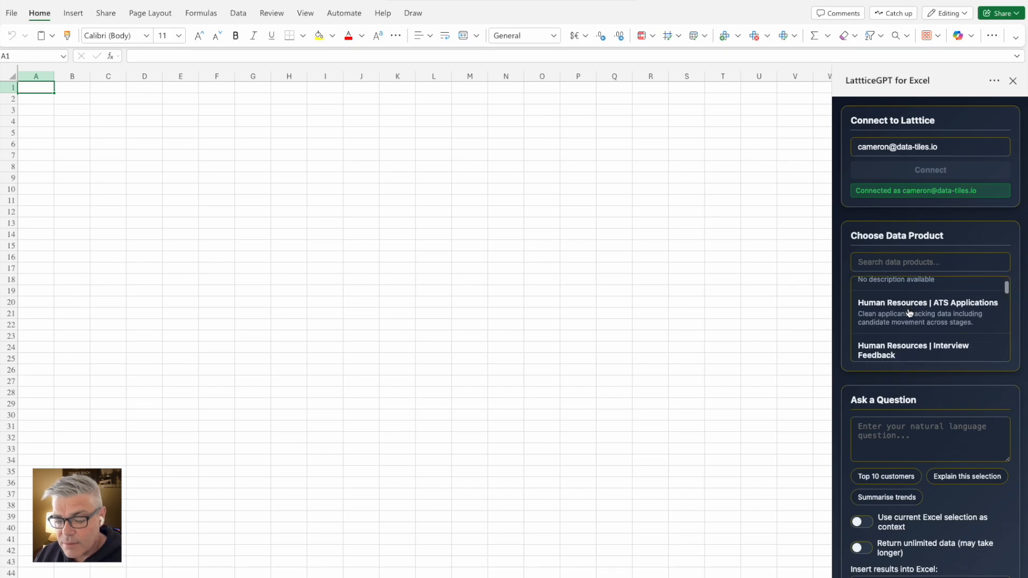
{"action": "left_click", "coordinate": [910, 313]}
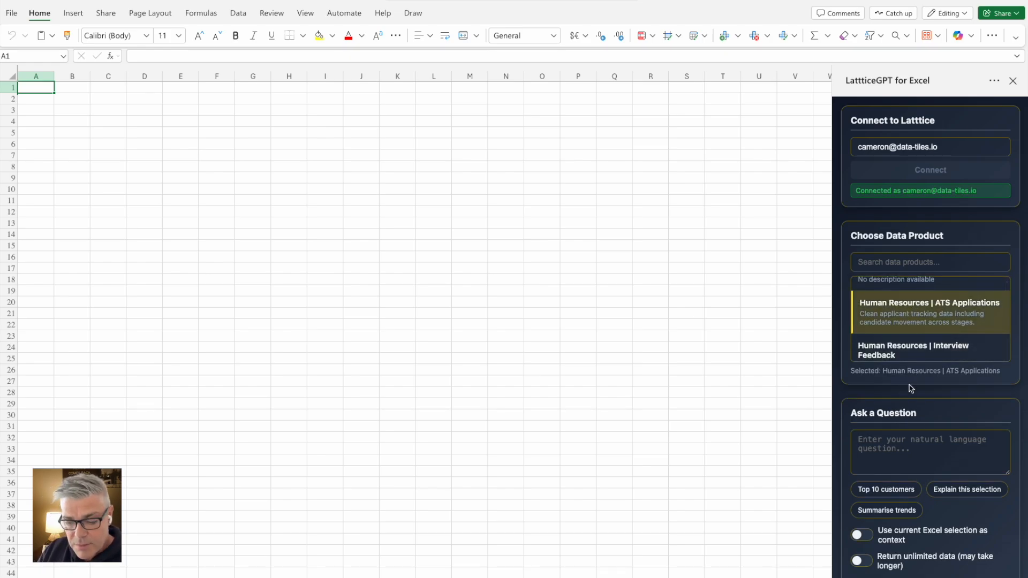
{"action": "scroll", "coordinate": [909, 387], "scroll_direction": "down", "scroll_amount": 2}
{"action": "scroll", "coordinate": [911, 384], "scroll_direction": "down", "scroll_amount": 2}
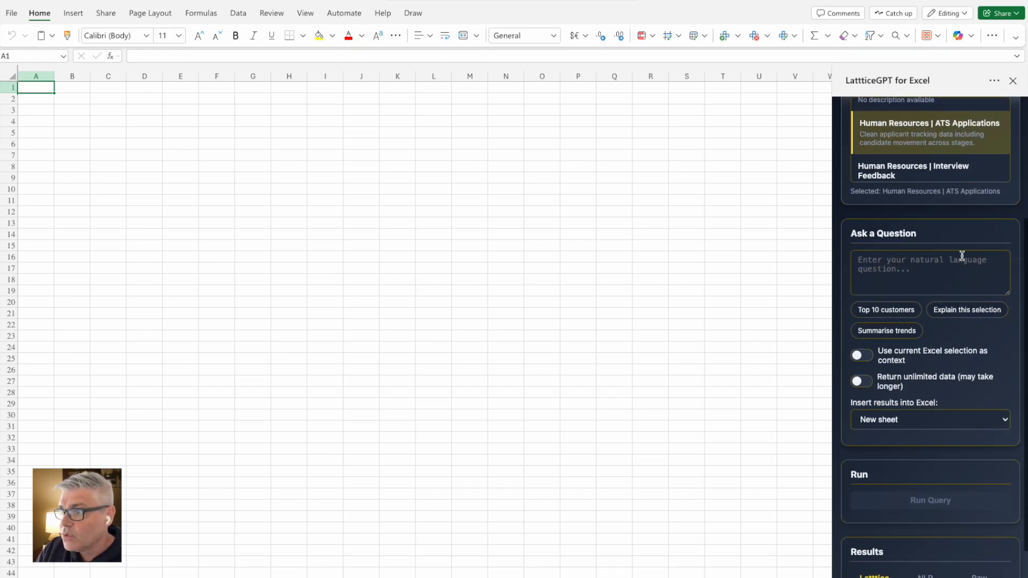
Enter the question 'Show me the top 5 records' in the Ask a Question box
{"action": "left_click", "coordinate": [878, 265]}
{"action": "type", "text": "Show me"}
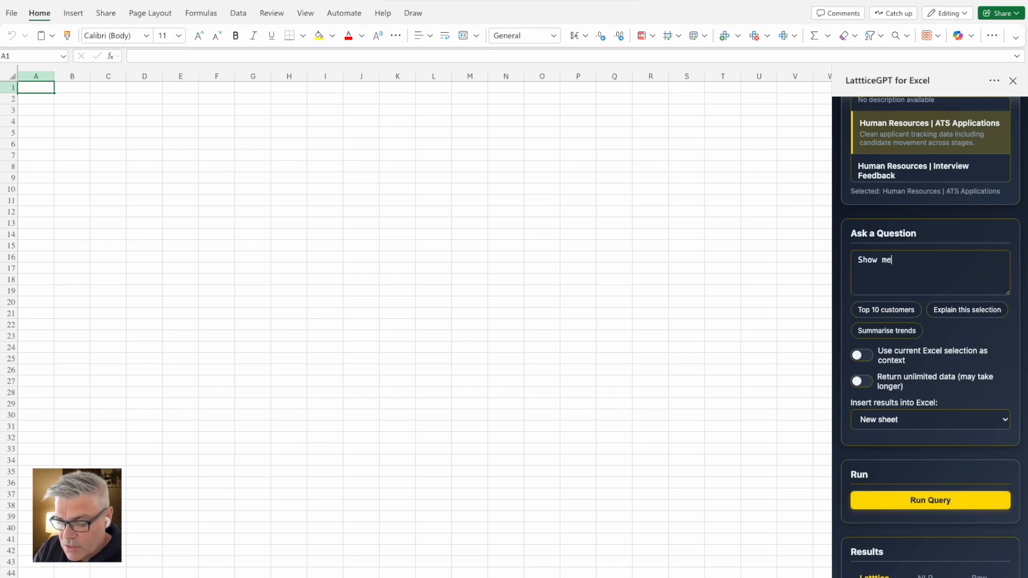
{"action": "type", "text": " the top 5 records"}
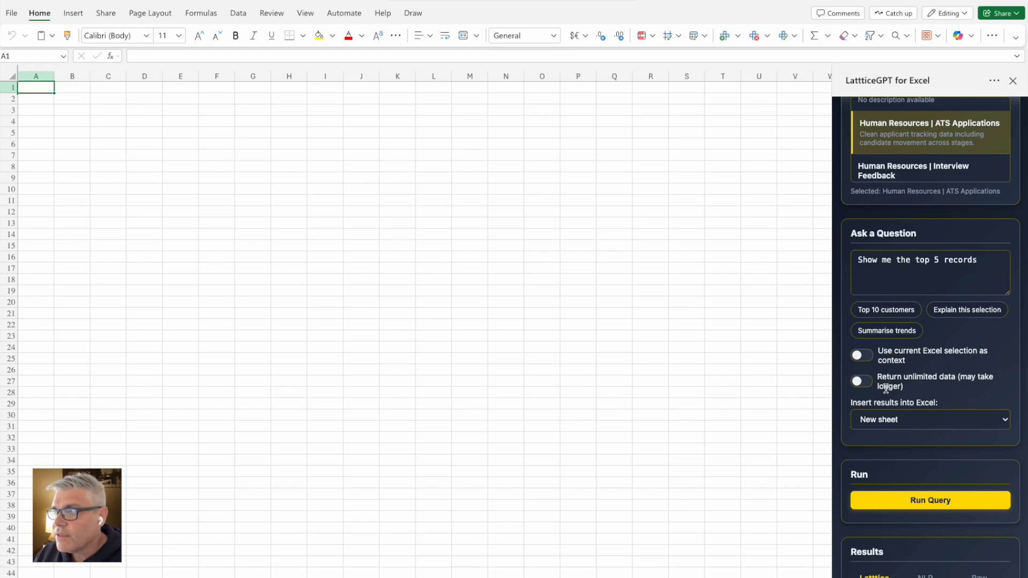
Turn on Return unlimited data, keep results going to a New sheet, and run the query
{"action": "left_click", "coordinate": [881, 383]}
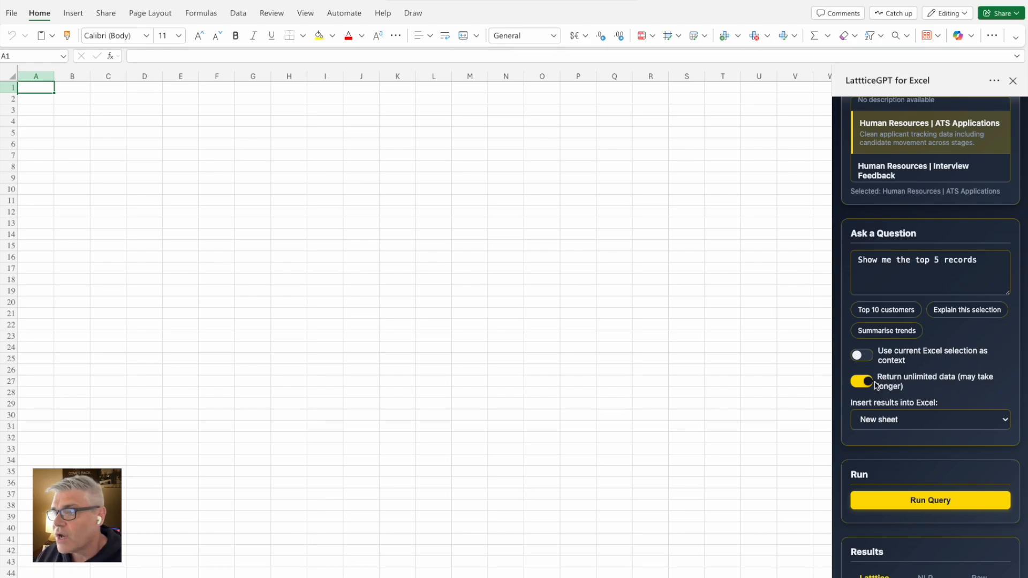
{"action": "left_click", "coordinate": [879, 422]}
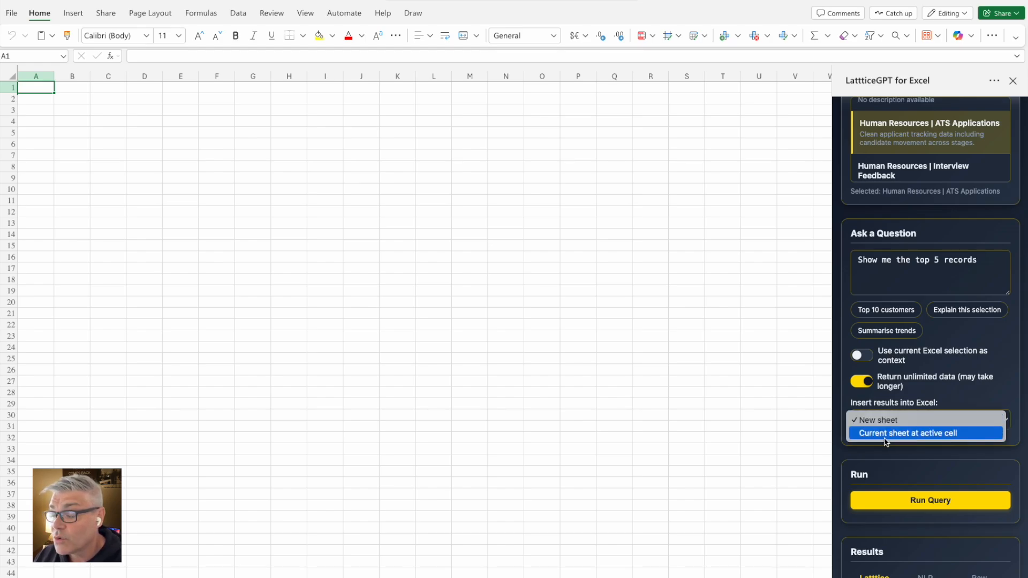
{"action": "left_click", "coordinate": [893, 421]}
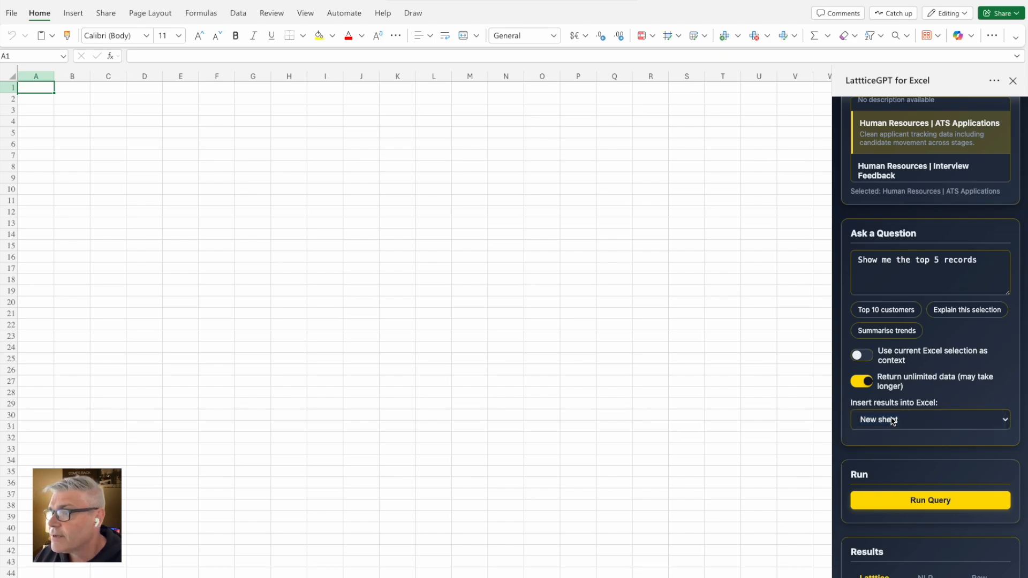
{"action": "scroll", "coordinate": [893, 421], "scroll_direction": "down", "scroll_amount": 1}
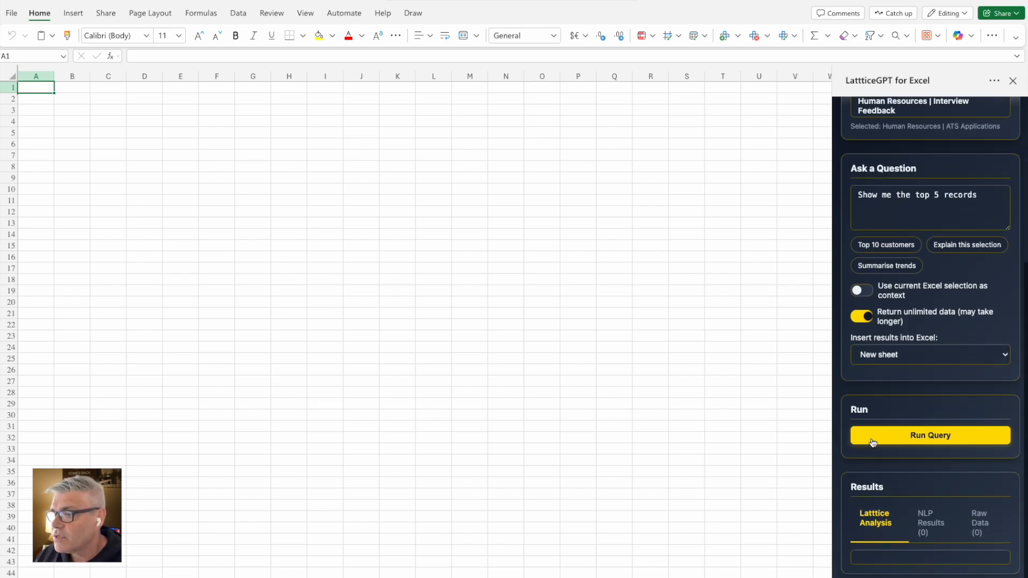
{"action": "left_click", "coordinate": [896, 438]}
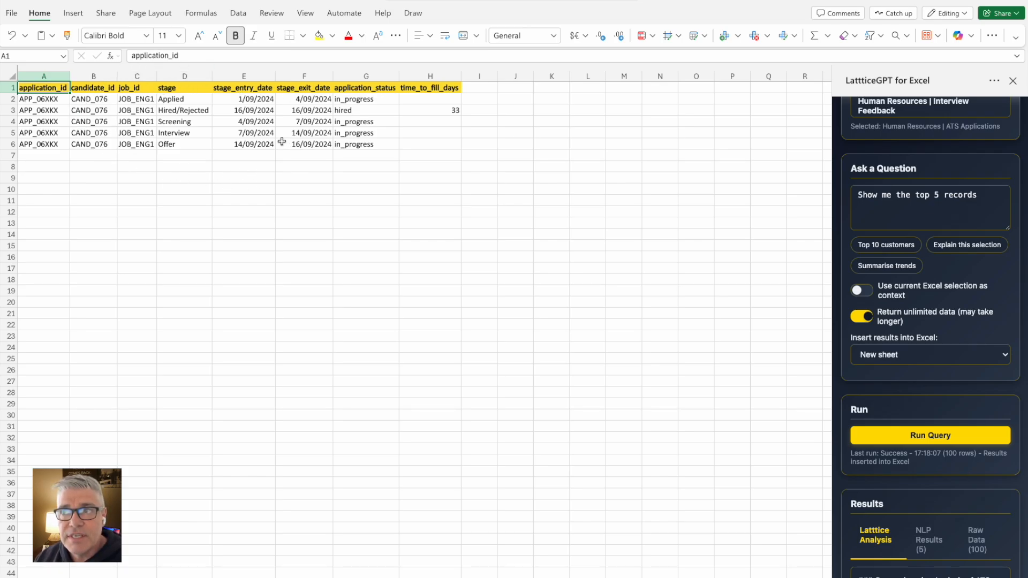
Scroll through the Lattice Analysis text, covering its recommendations and data-quality assessment
{"action": "scroll", "coordinate": [934, 393], "scroll_direction": "down", "scroll_amount": 3}
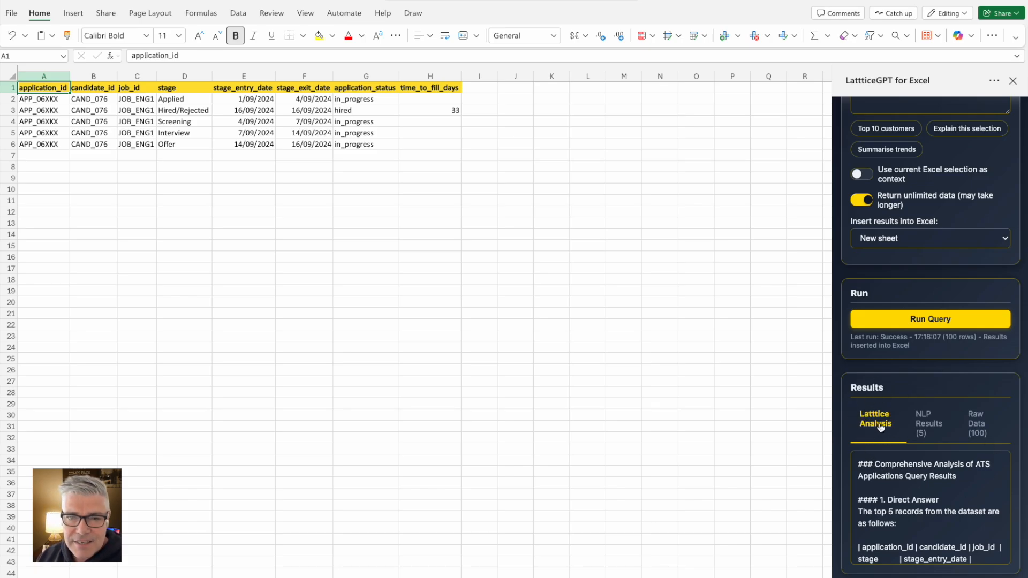
{"action": "scroll", "coordinate": [917, 496], "scroll_direction": "down", "scroll_amount": 5}
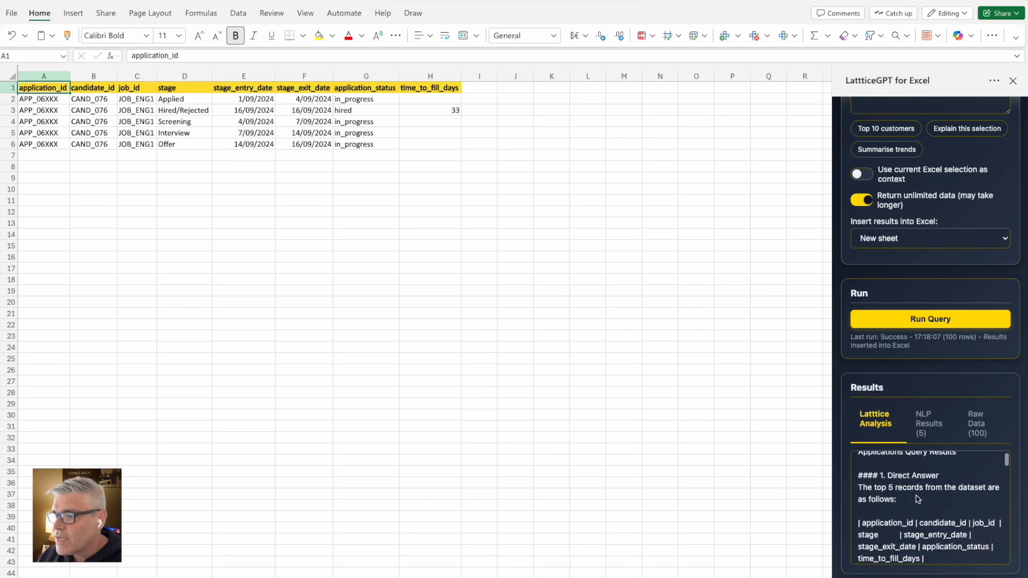
{"action": "scroll", "coordinate": [917, 498], "scroll_direction": "down", "scroll_amount": 8}
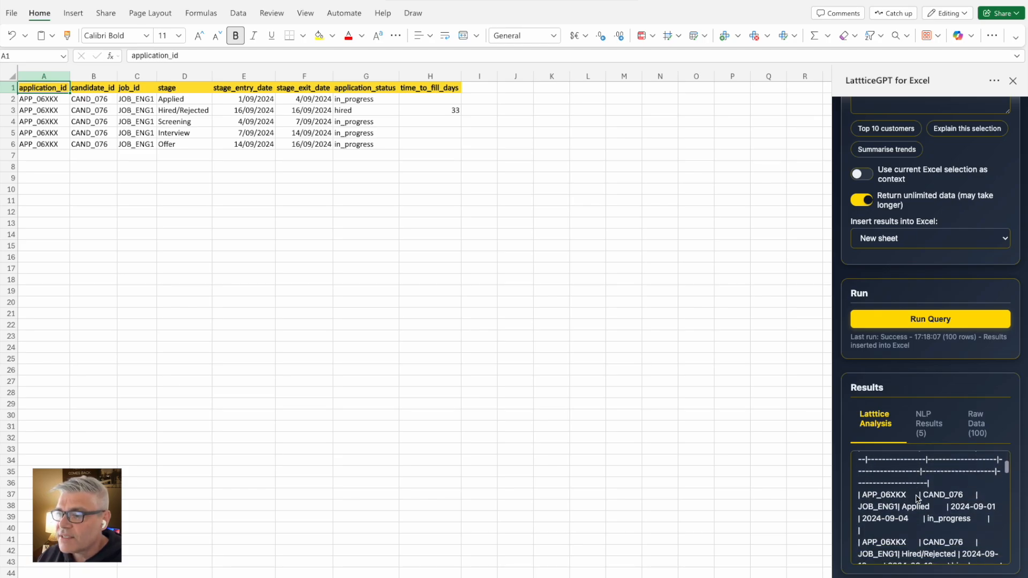
{"action": "scroll", "coordinate": [917, 498], "scroll_direction": "down", "scroll_amount": 6}
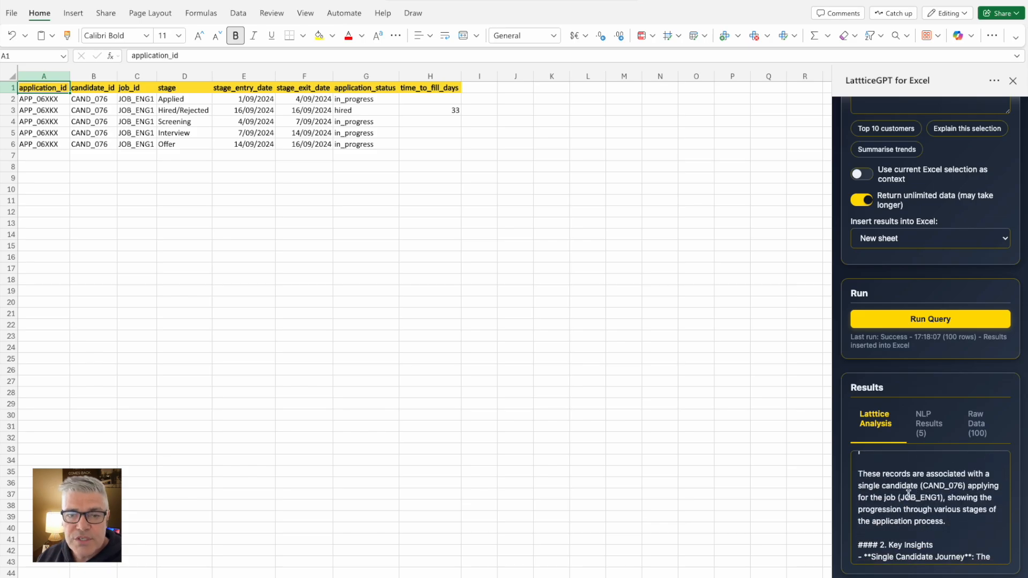
{"action": "scroll", "coordinate": [910, 495], "scroll_direction": "up", "scroll_amount": 5}
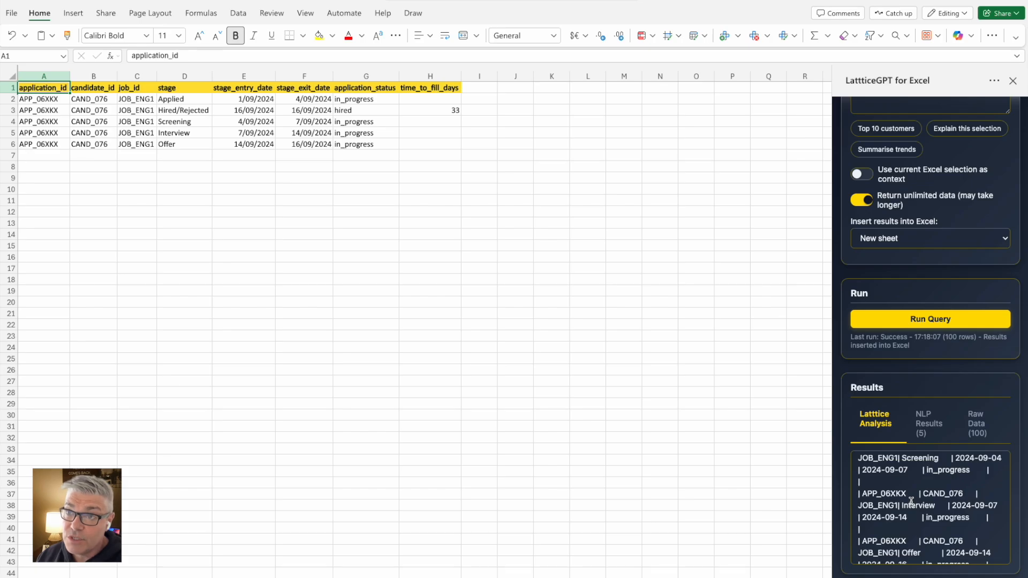
{"action": "scroll", "coordinate": [912, 501], "scroll_direction": "down", "scroll_amount": 5}
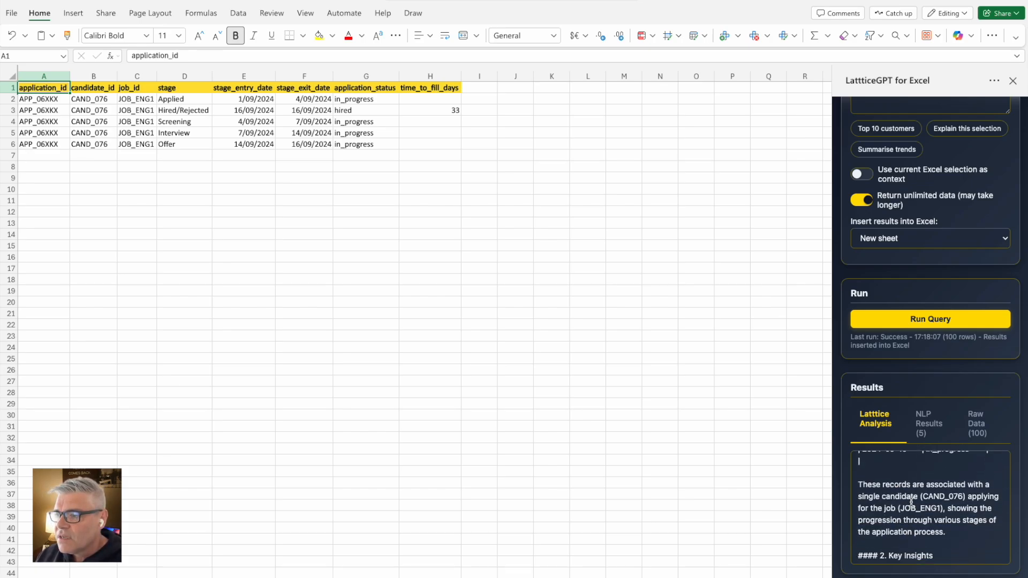
{"action": "scroll", "coordinate": [911, 502], "scroll_direction": "down", "scroll_amount": 3}
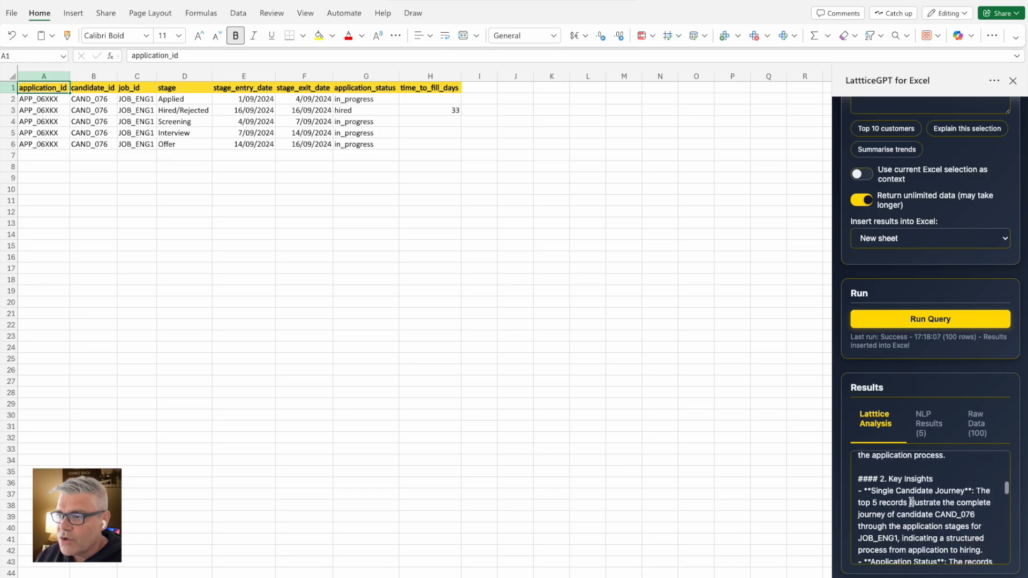
{"action": "scroll", "coordinate": [919, 513], "scroll_direction": "down", "scroll_amount": 4}
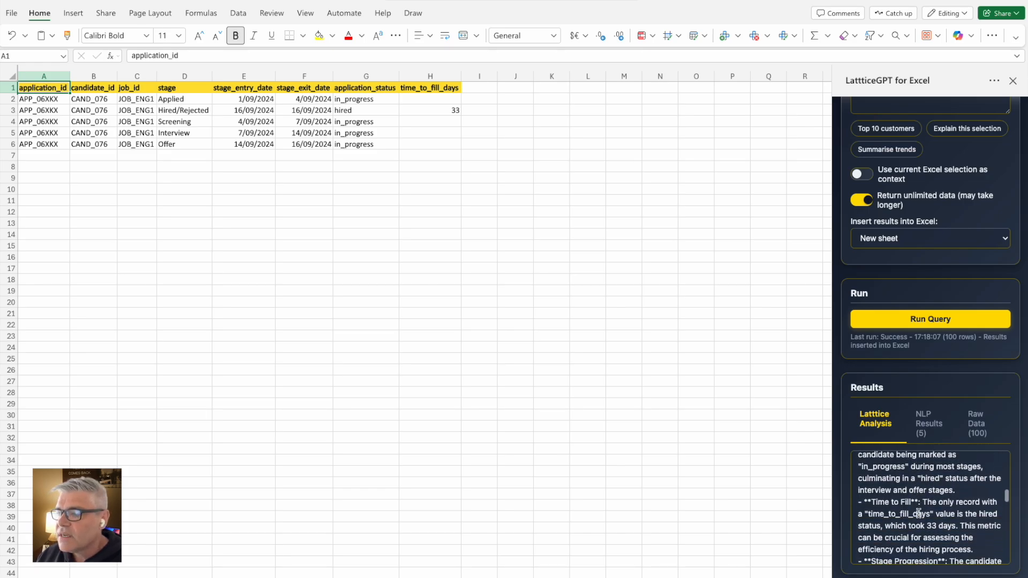
{"action": "scroll", "coordinate": [919, 513], "scroll_direction": "down", "scroll_amount": 5}
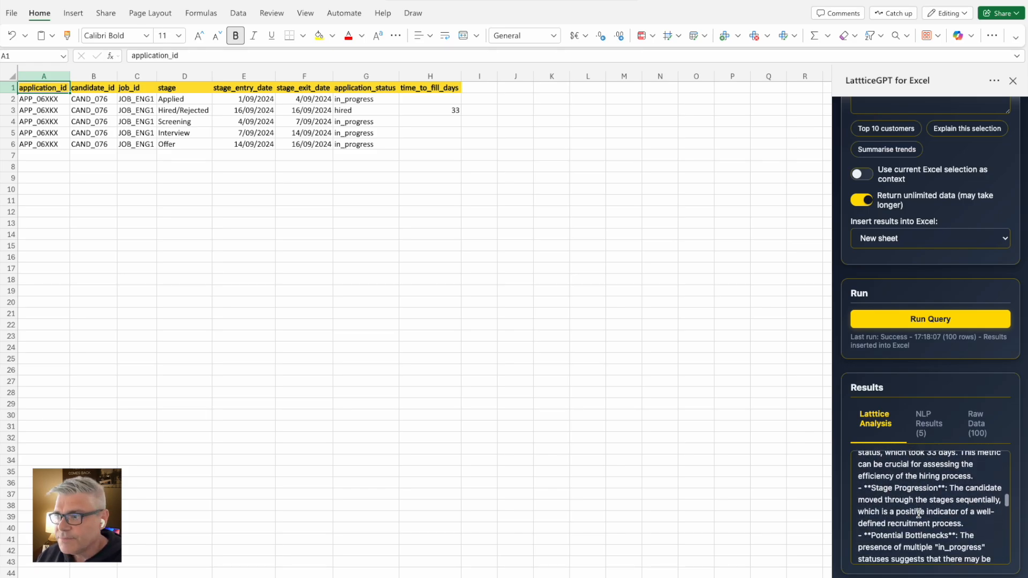
{"action": "scroll", "coordinate": [918, 513], "scroll_direction": "down", "scroll_amount": 3}
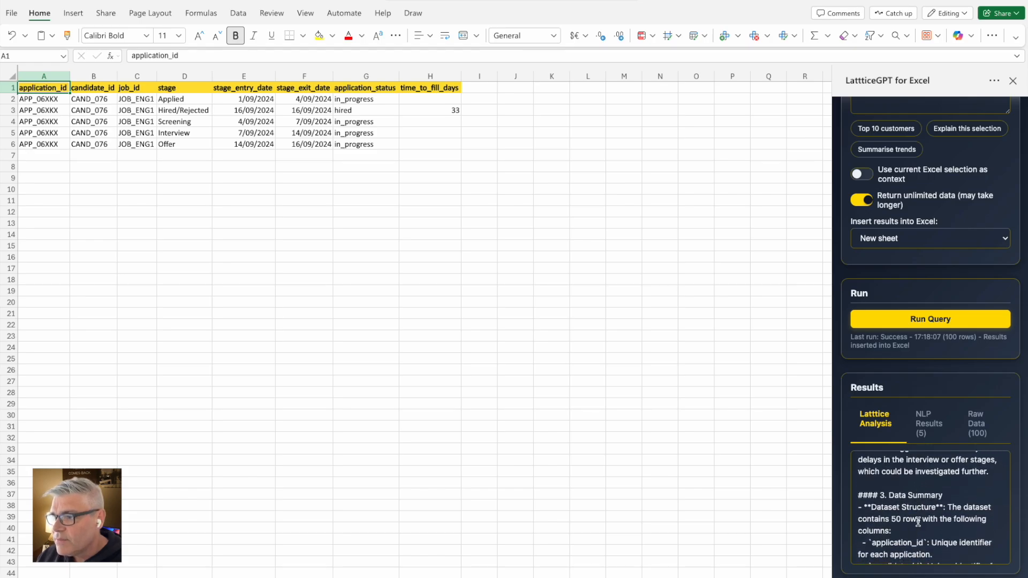
{"action": "scroll", "coordinate": [917, 519], "scroll_direction": "down", "scroll_amount": 5}
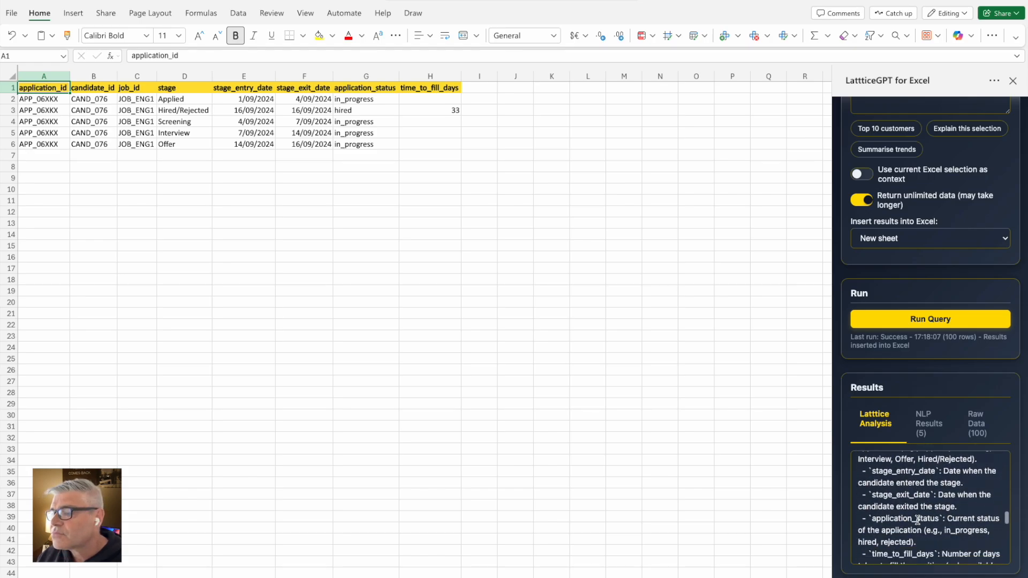
{"action": "scroll", "coordinate": [917, 520], "scroll_direction": "down", "scroll_amount": 4}
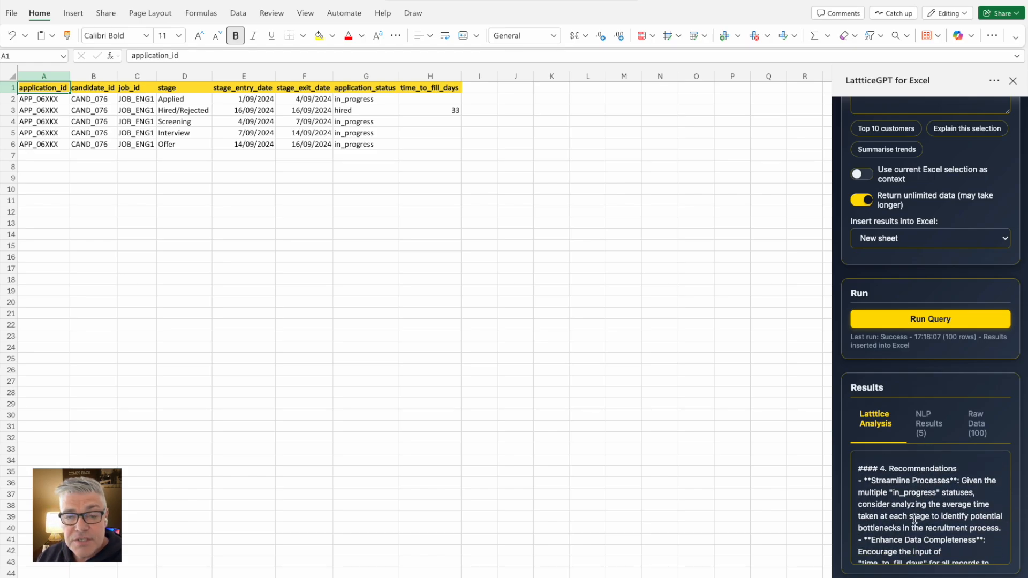
{"action": "scroll", "coordinate": [901, 515], "scroll_direction": "down", "scroll_amount": 5}
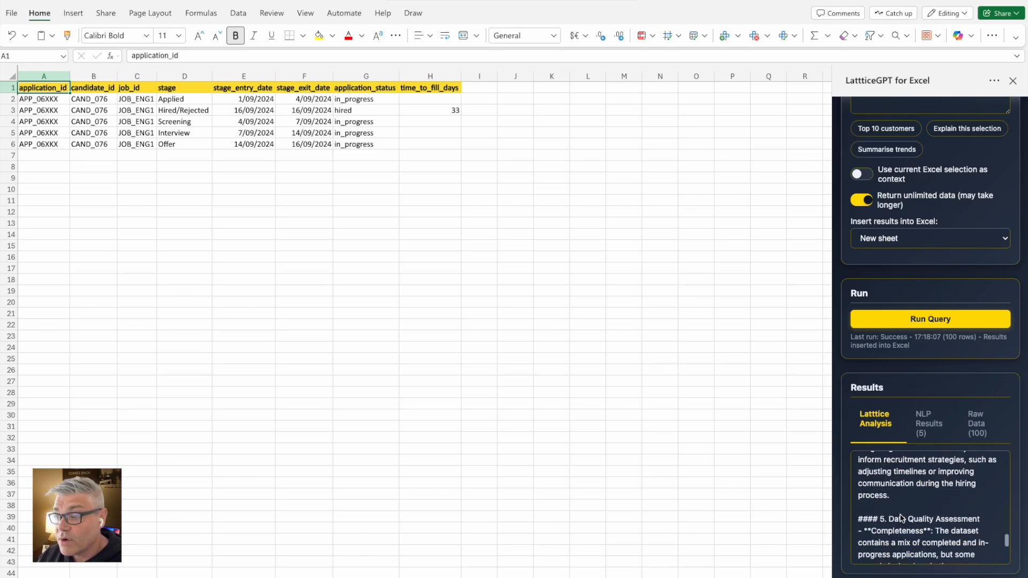
{"action": "scroll", "coordinate": [901, 517], "scroll_direction": "down", "scroll_amount": 5}
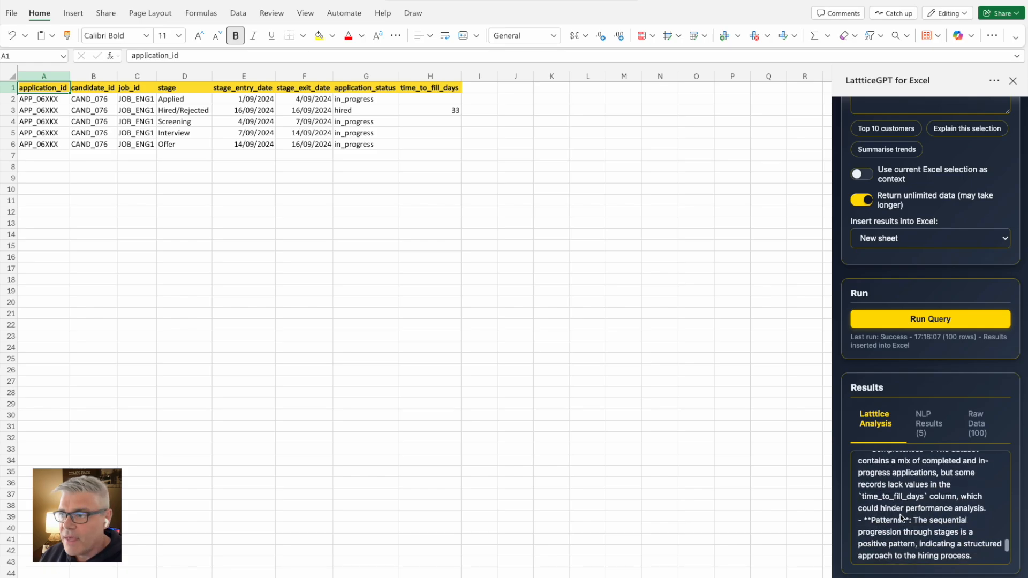
{"action": "scroll", "coordinate": [902, 517], "scroll_direction": "down", "scroll_amount": 3}
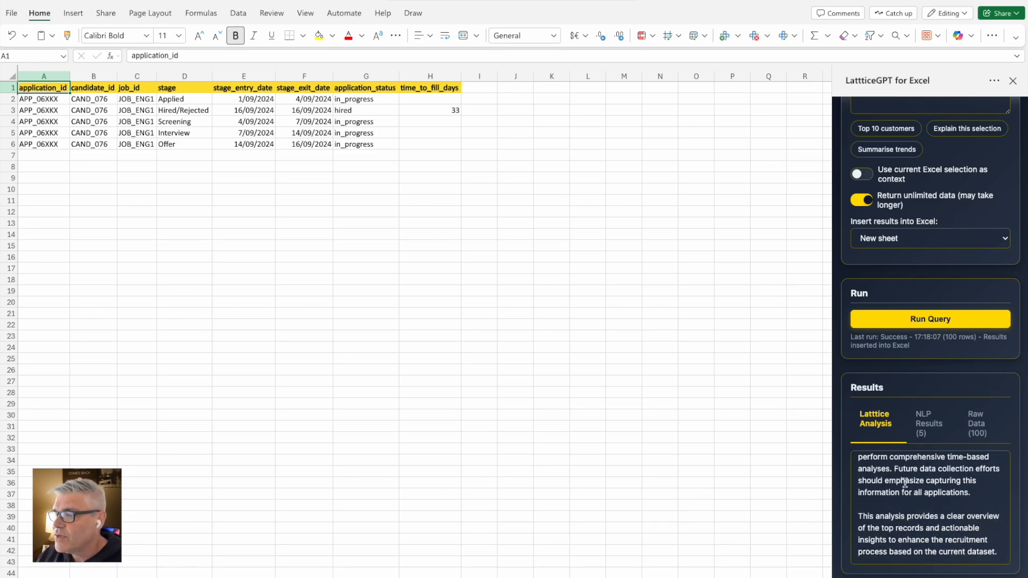
{"action": "scroll", "coordinate": [905, 483], "scroll_direction": "up", "scroll_amount": 10}
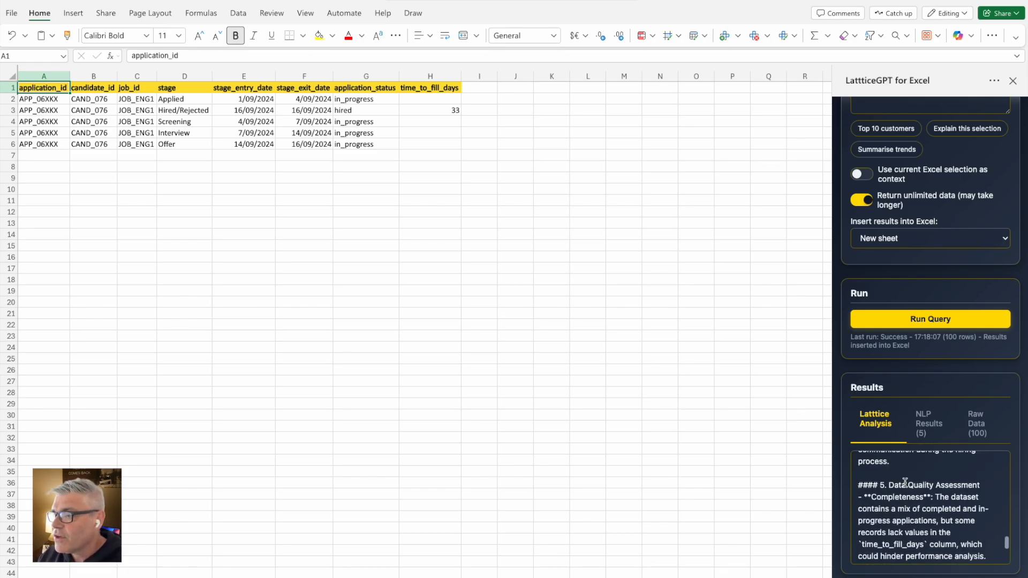
Show the 5 NLP Results rows as a table, then switch to the 100 Raw Data rows
{"action": "left_click", "coordinate": [928, 425]}
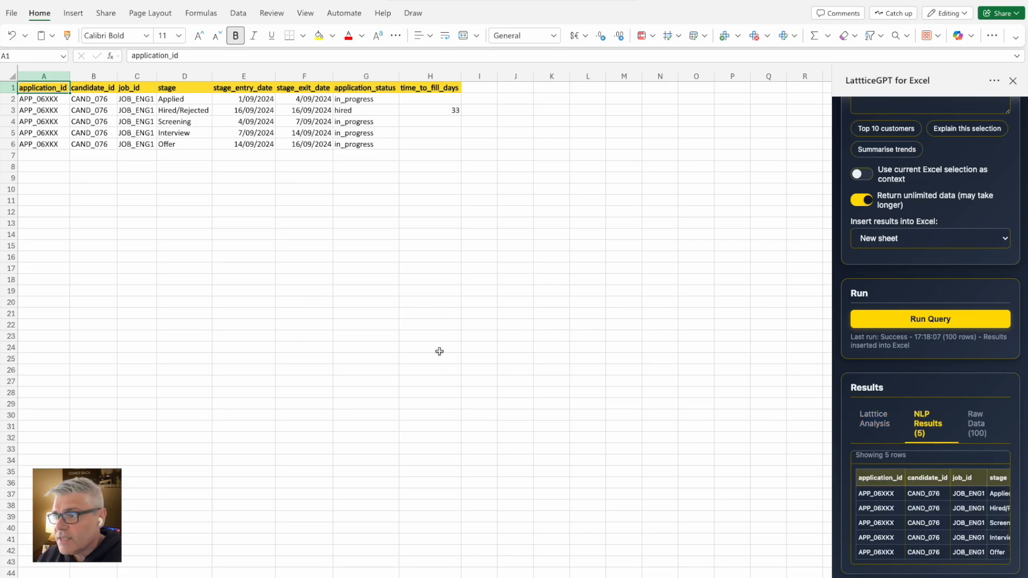
{"action": "left_click", "coordinate": [976, 427]}
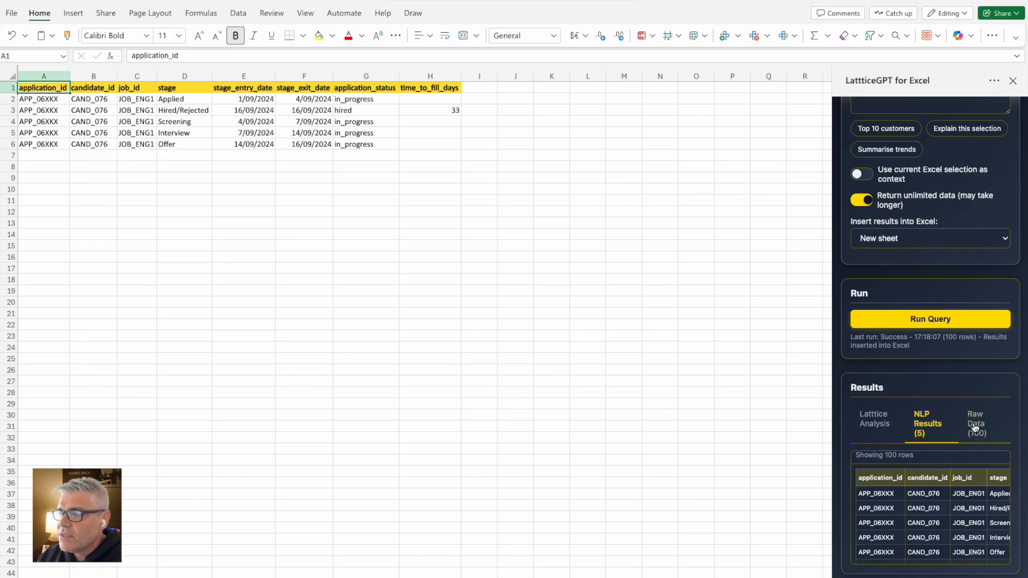
{"action": "scroll", "coordinate": [909, 501], "scroll_direction": "down", "scroll_amount": 10}
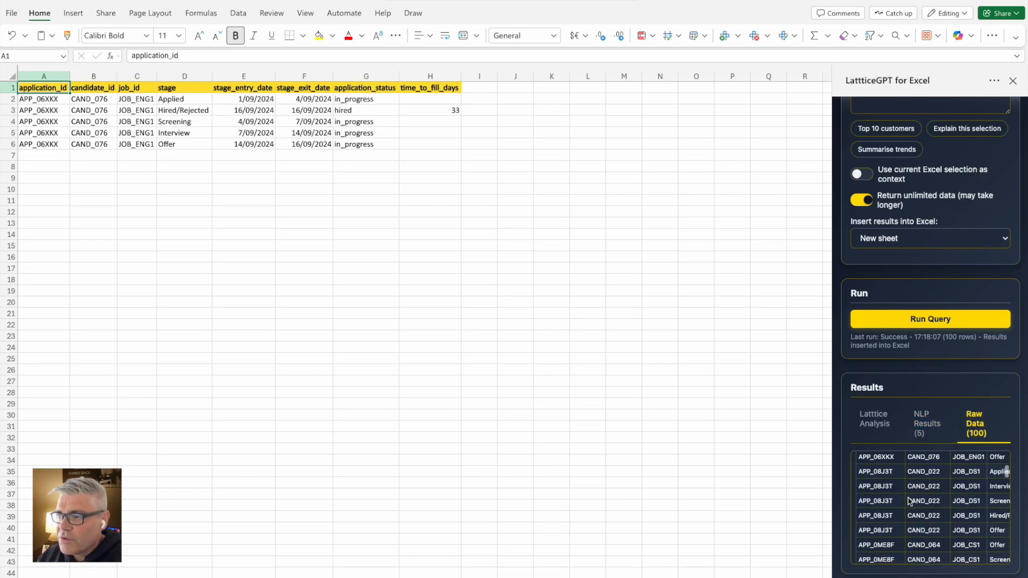
{"action": "scroll", "coordinate": [909, 501], "scroll_direction": "down", "scroll_amount": 10}
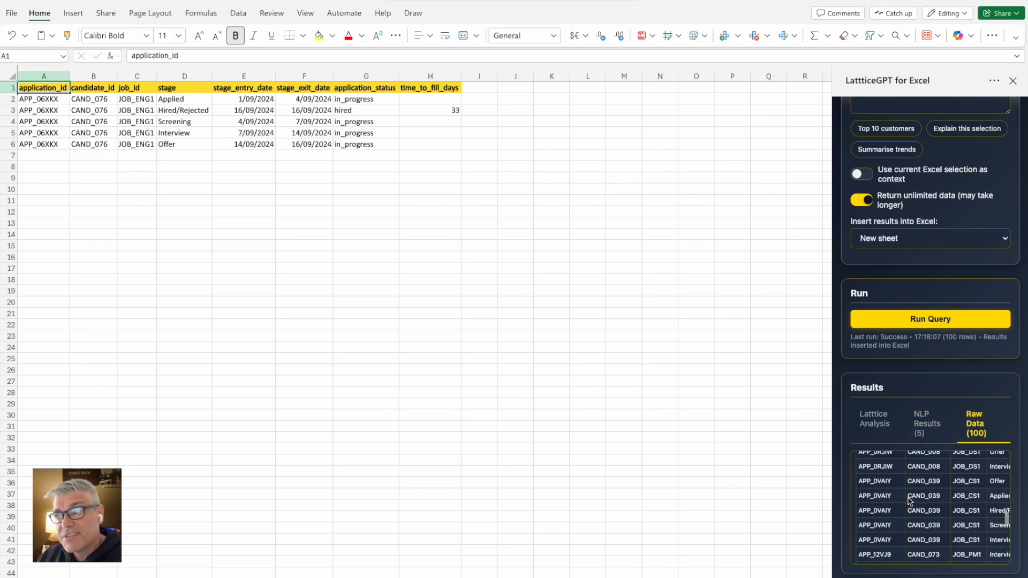